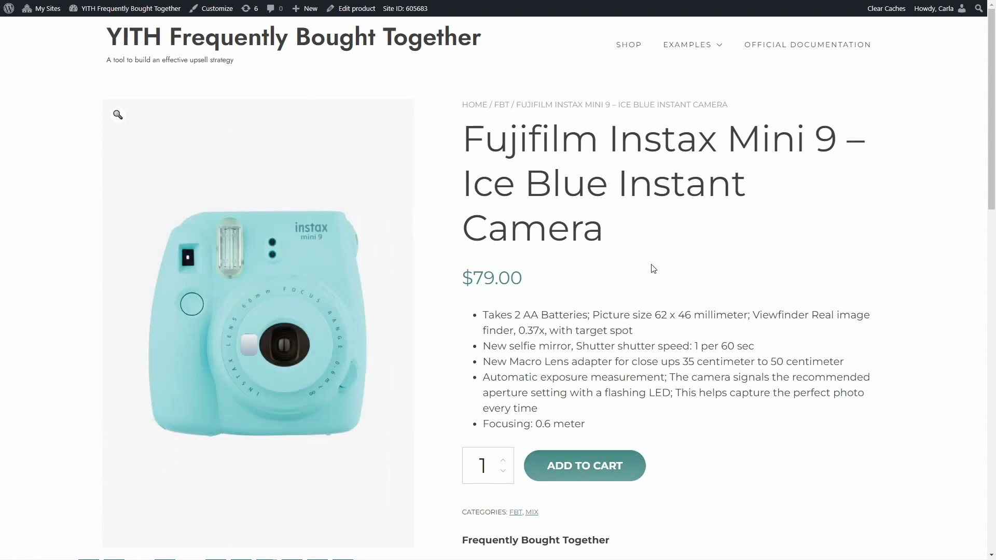
scroll(621, 129, "down", 3)
scroll(604, 344, "down", 2)
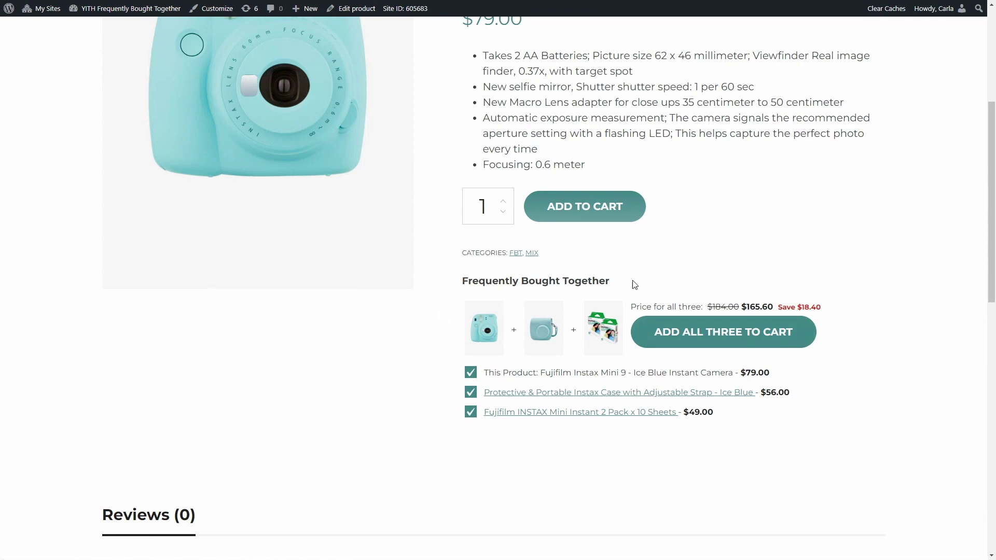
scroll(633, 283, "up", 5)
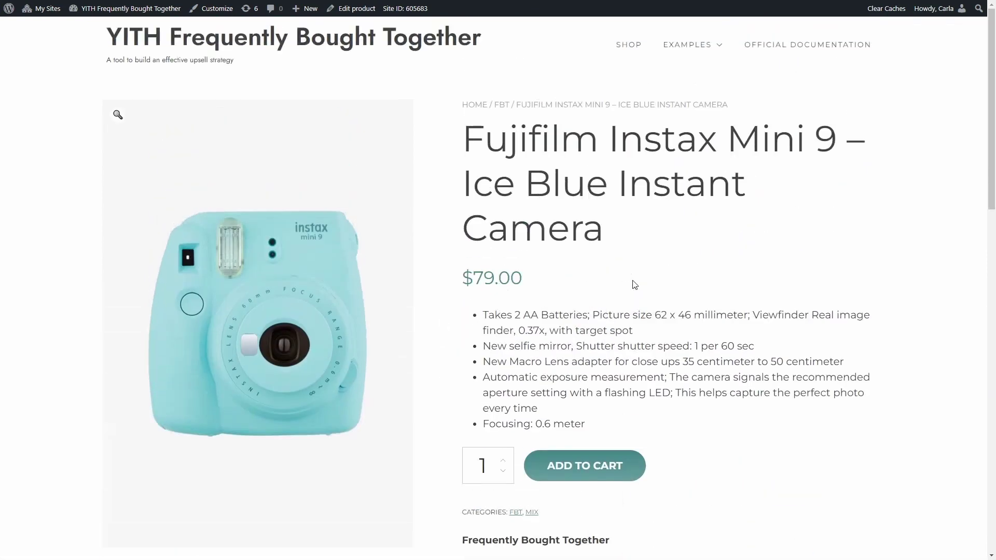
- Edit the camera product and show its Frequently Bought Together settings: film pack, case, 10% discount
left_click(352, 17)
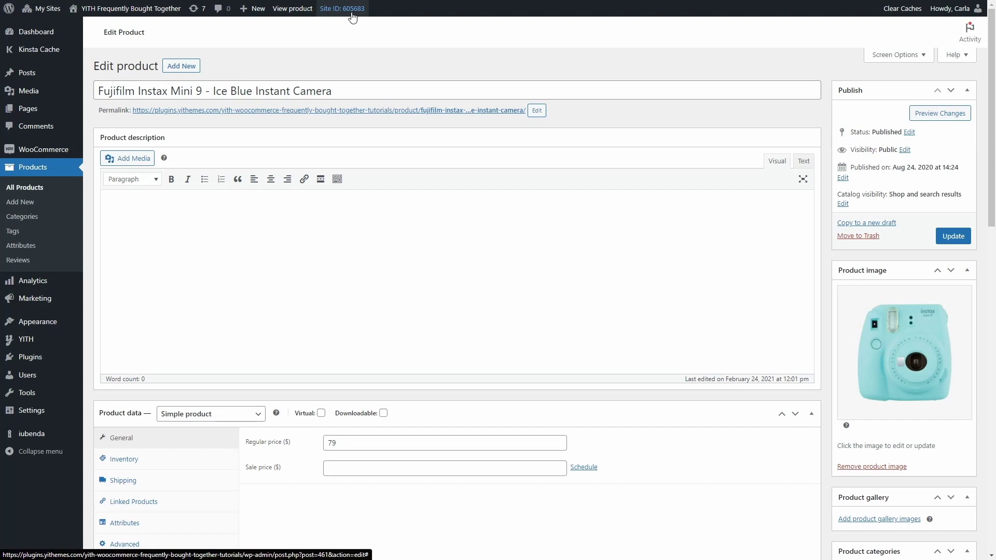
scroll(350, 18, "down", 4)
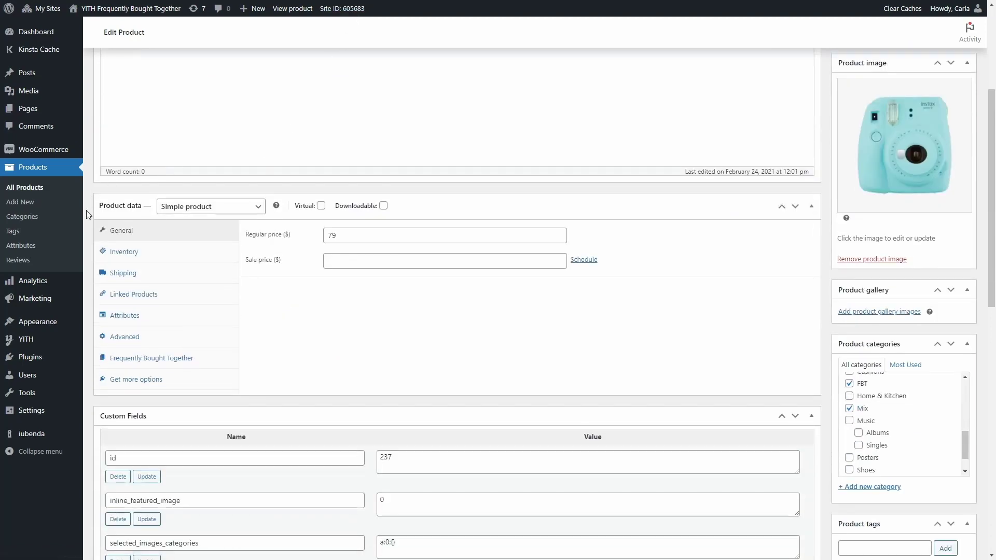
scroll(149, 202, "down", 2)
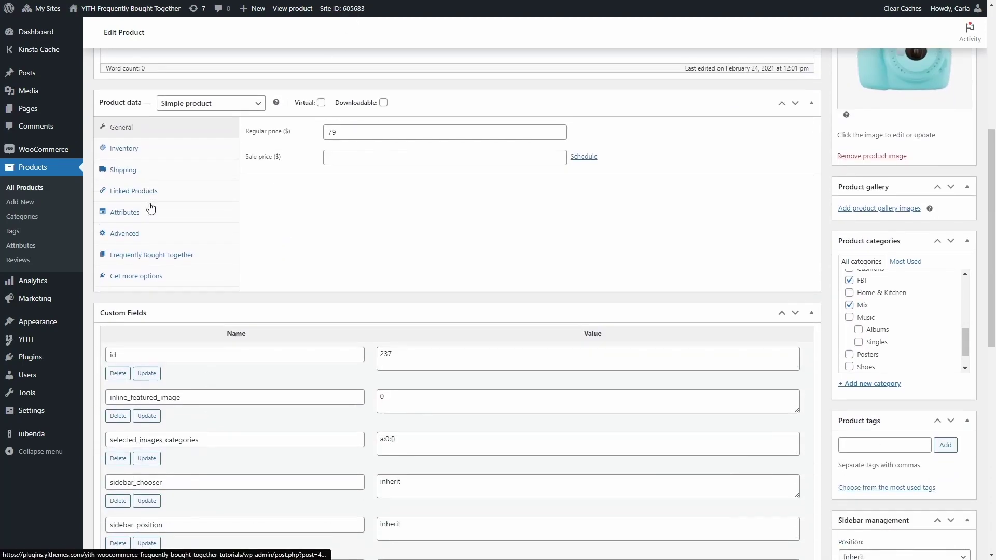
left_click(176, 258)
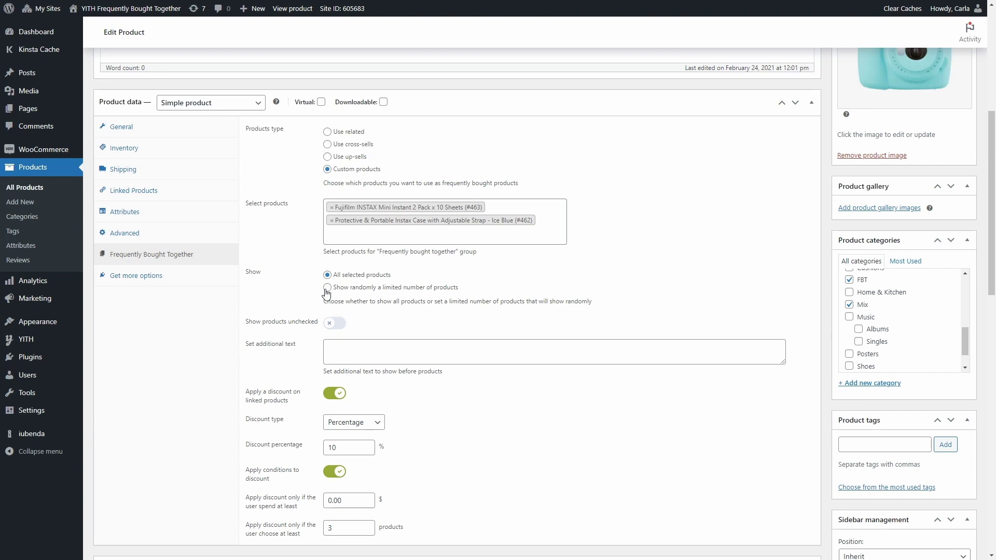
left_click(327, 288)
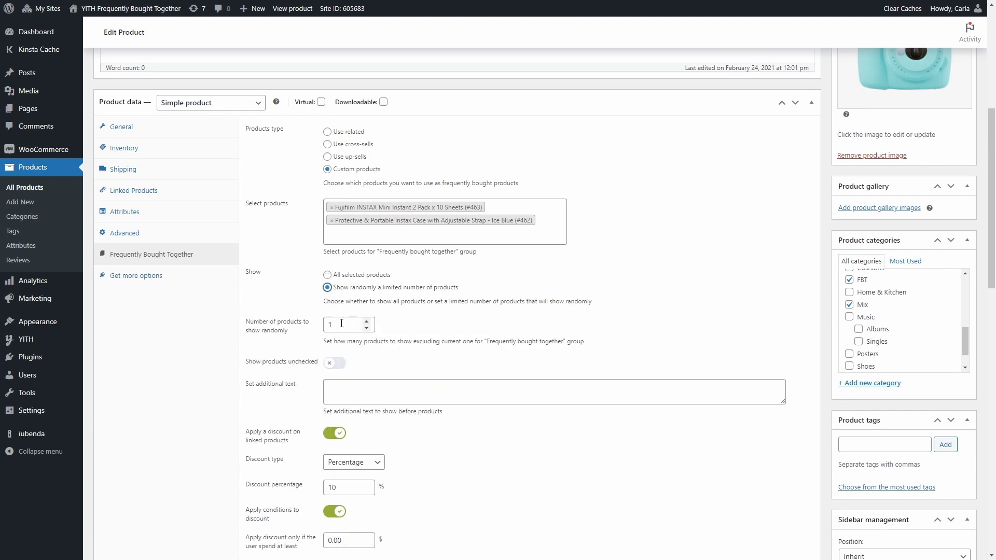
left_click(327, 275)
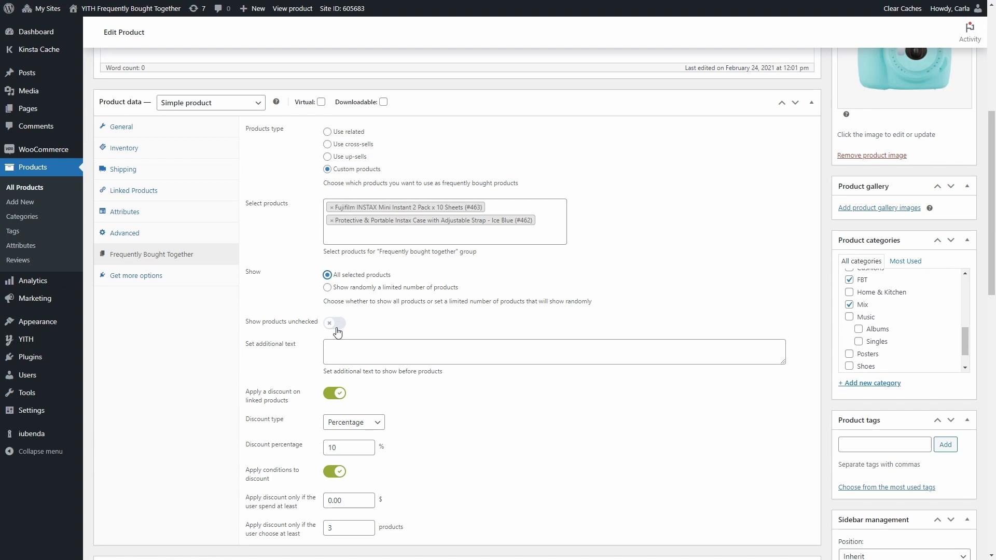
scroll(337, 331, "down", 2)
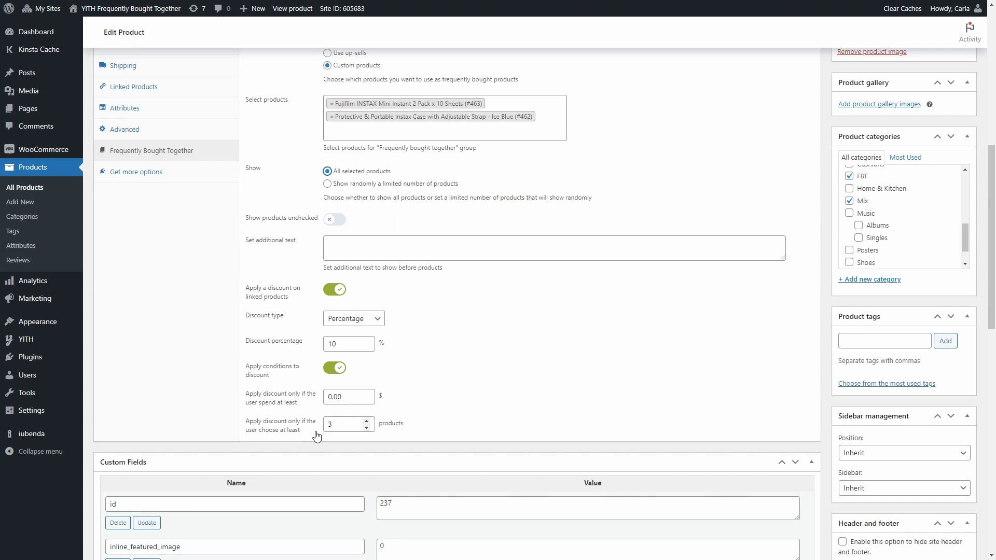
mouse_move(11, 340)
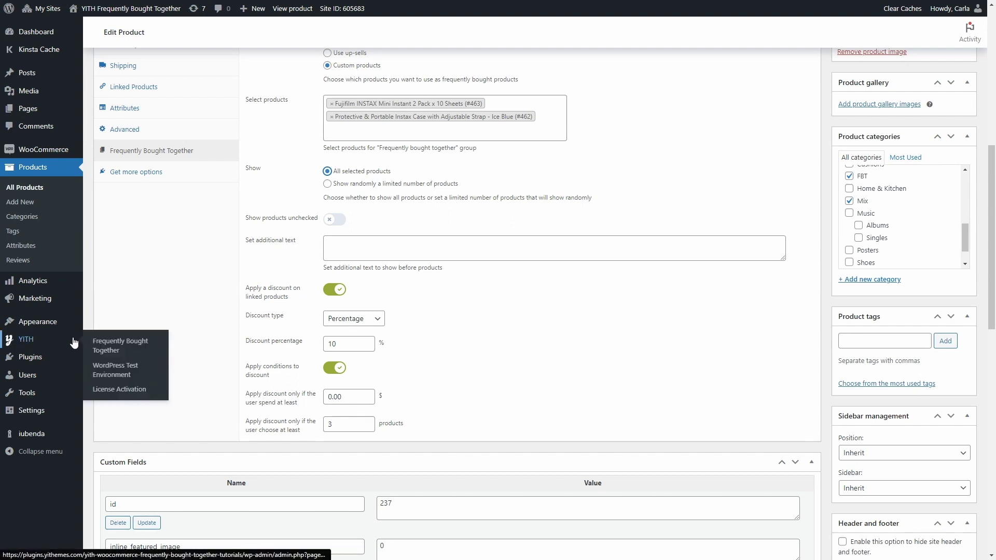
- Review the plugin's Settings tab, checking box position choices but keeping Below product summary
left_click(134, 347)
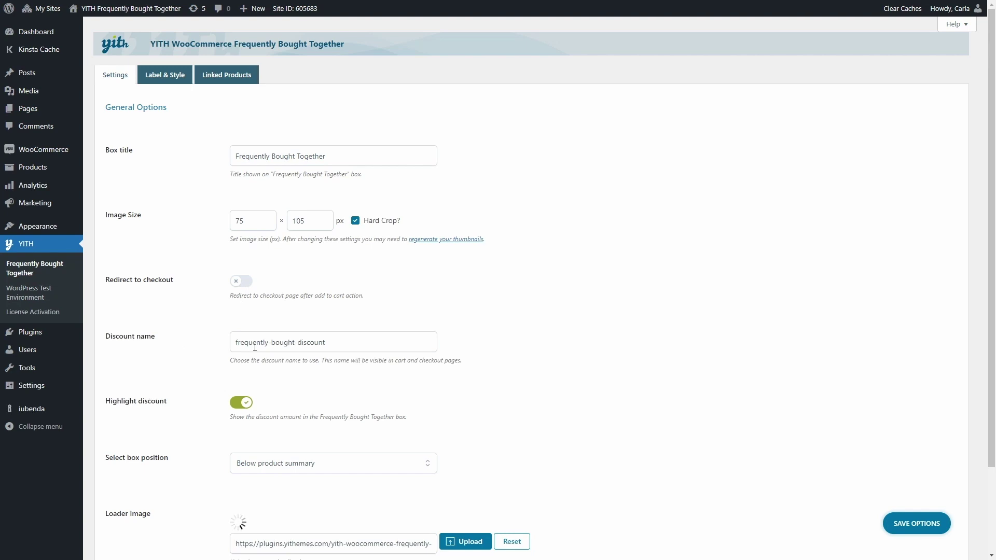
scroll(255, 347, "down", 2)
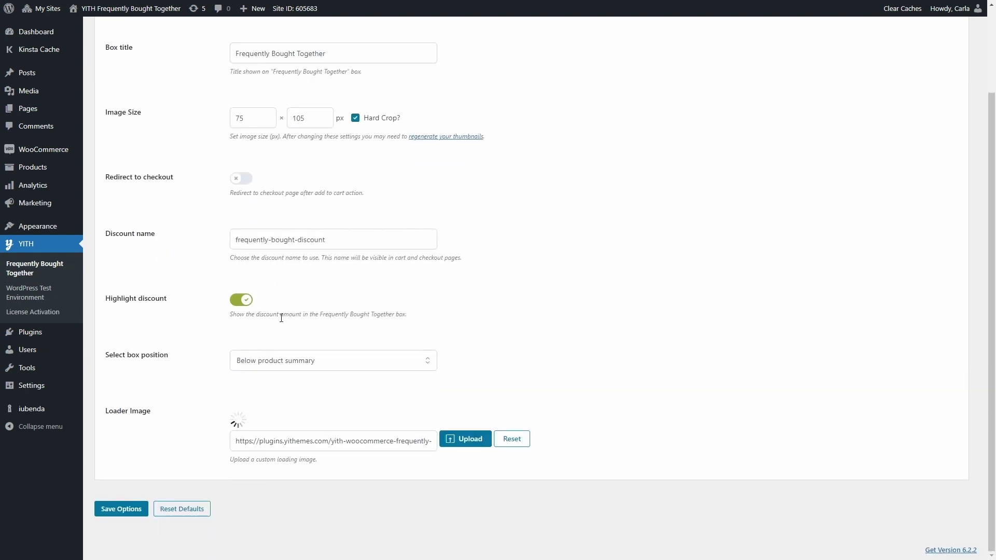
left_click(384, 366)
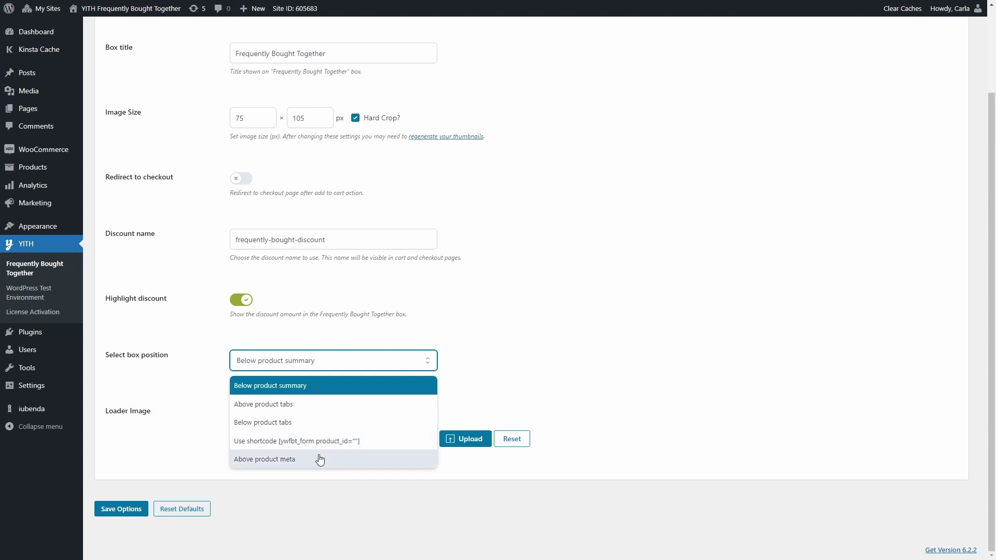
left_click(448, 358)
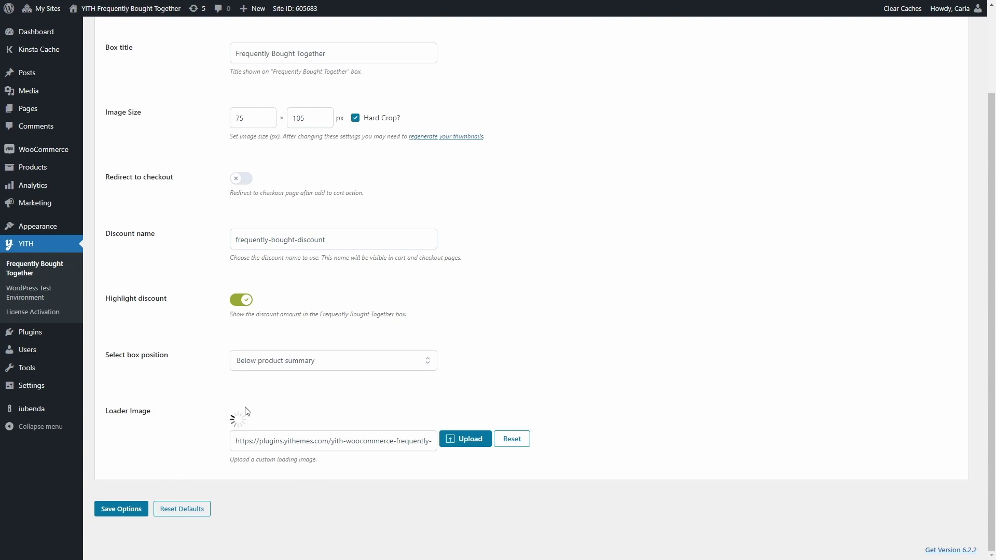
scroll(244, 410, "up", 2)
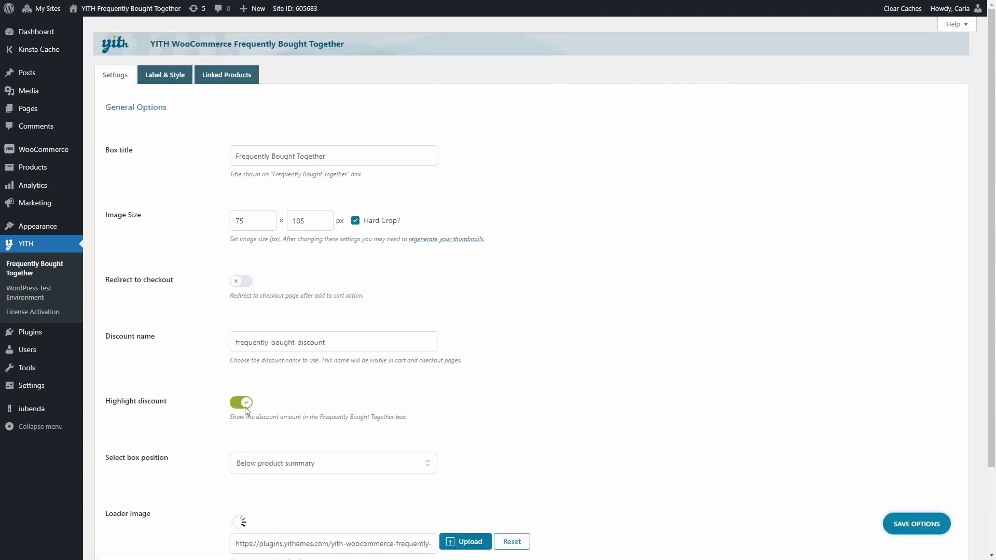
left_click(174, 83)
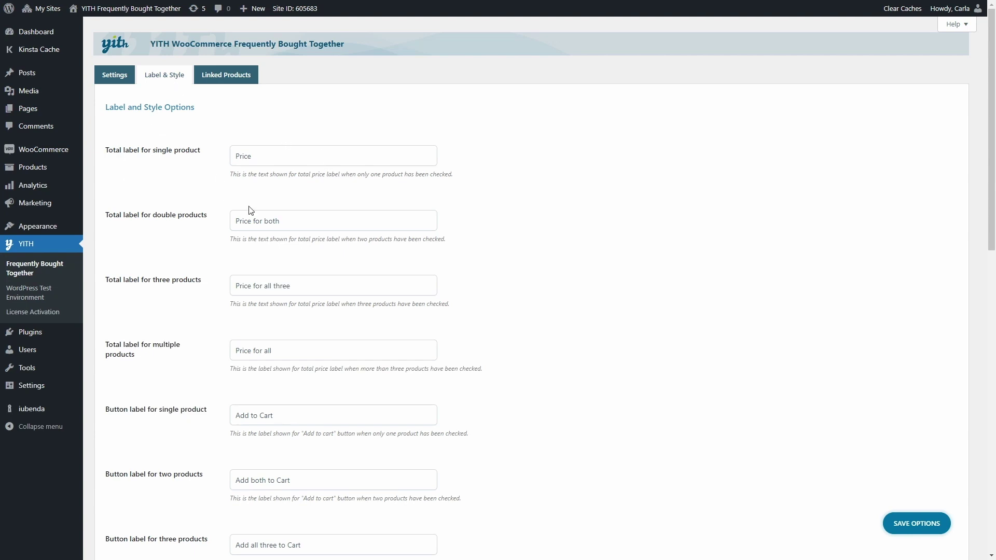
scroll(239, 267, "down", 3)
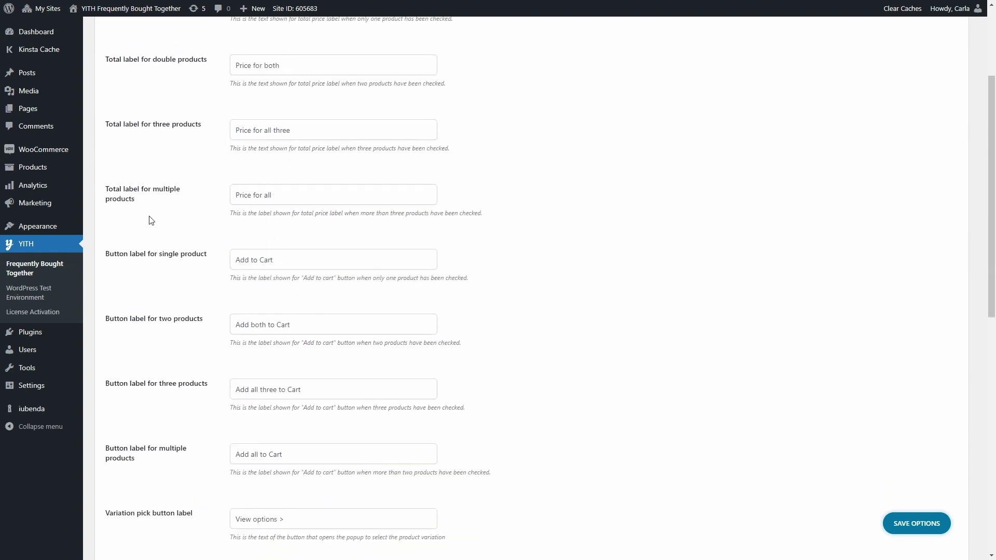
scroll(173, 160, "down", 1)
scroll(174, 160, "down", 1)
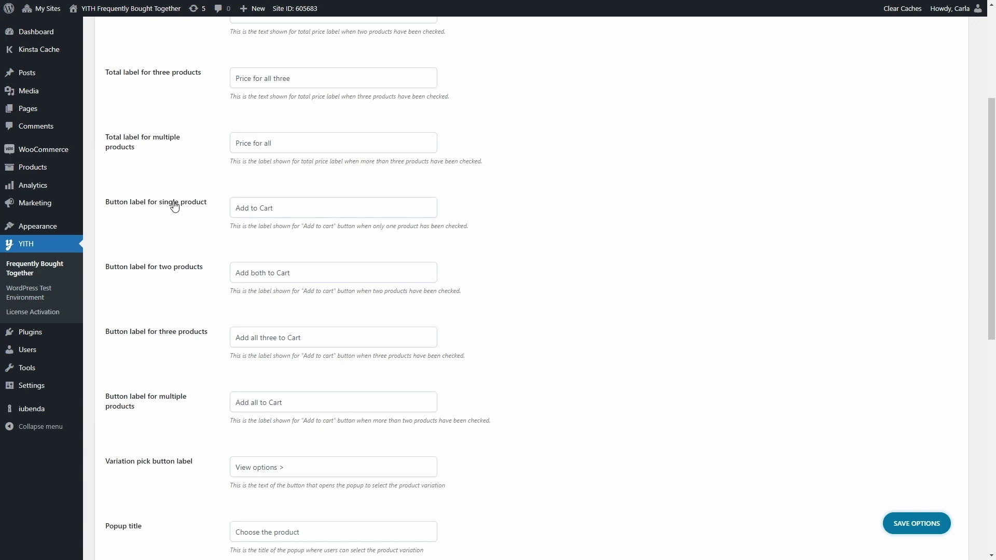
scroll(307, 291, "down", 4)
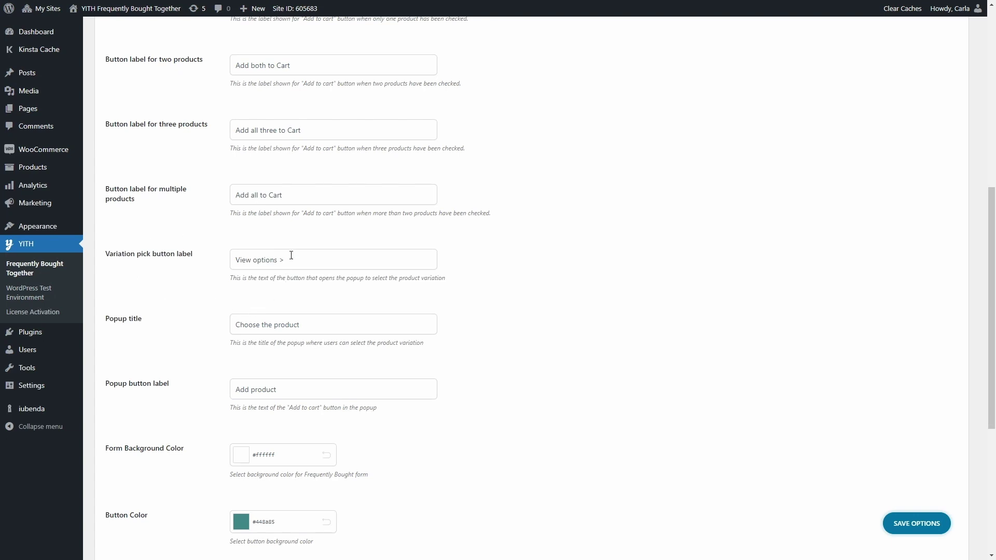
scroll(280, 268, "down", 1)
scroll(280, 267, "down", 4)
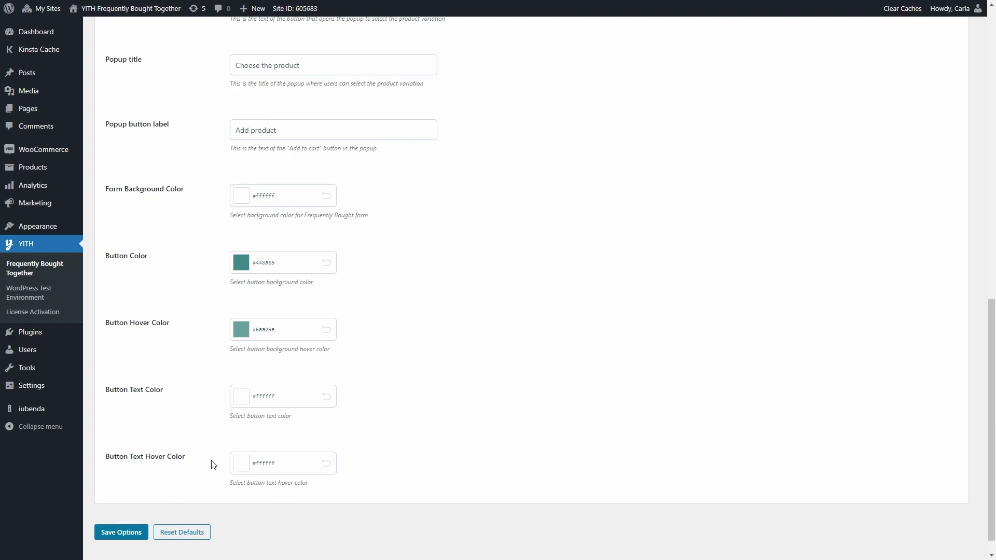
scroll(213, 462, "up", 13)
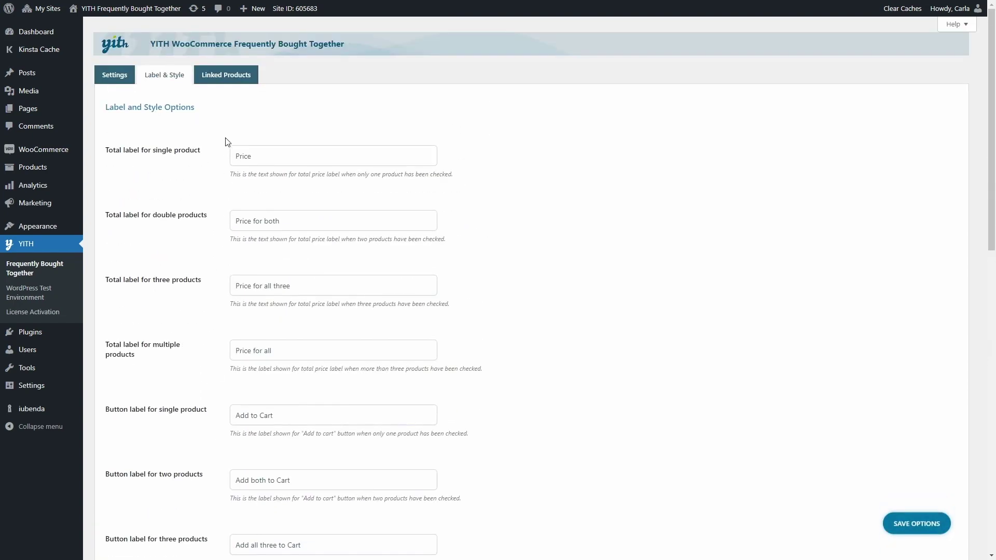
- View the Linked Products table of 15 products and inspect the Bulk actions list without applying any
left_click(231, 85)
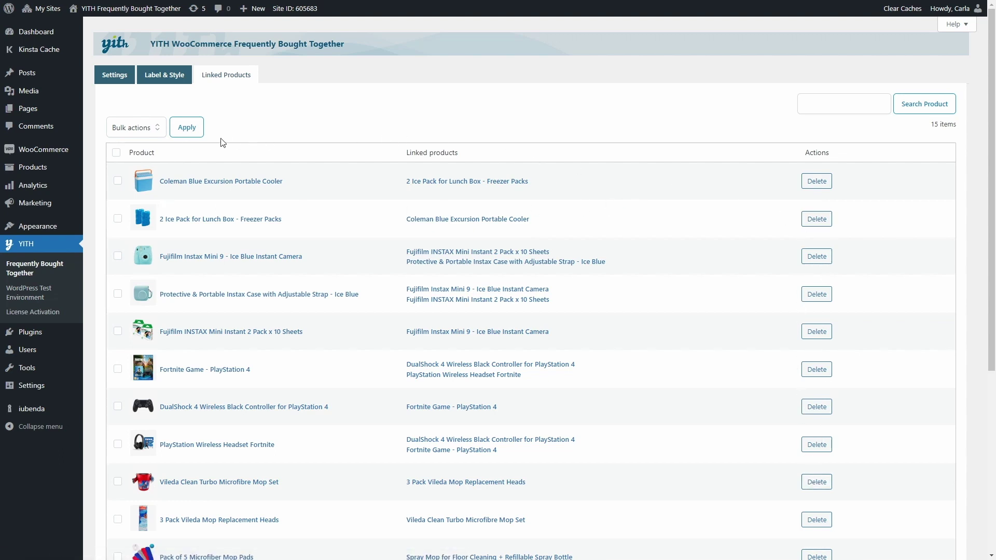
left_click(135, 134)
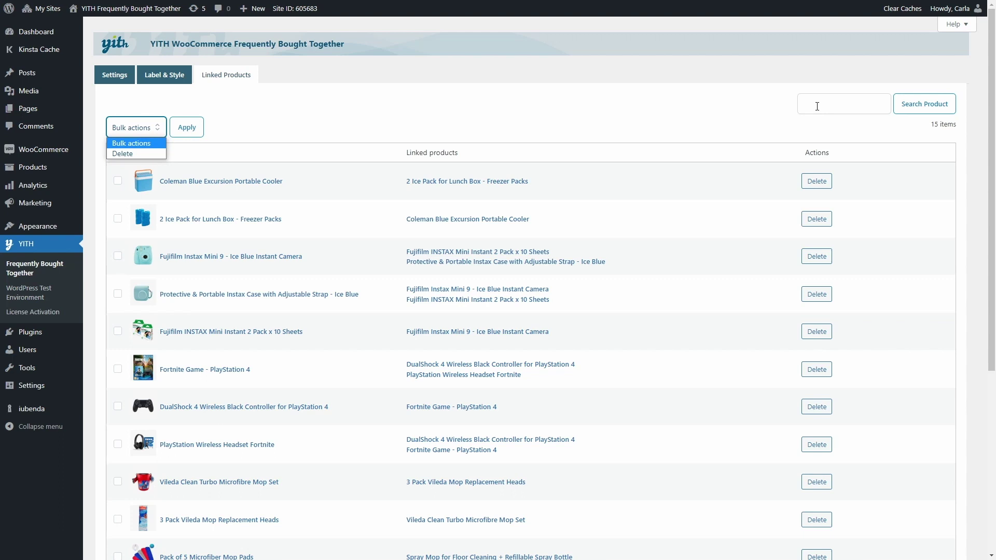
left_click(545, 133)
- Start a new page titled 'Test'
mouse_move(58, 109)
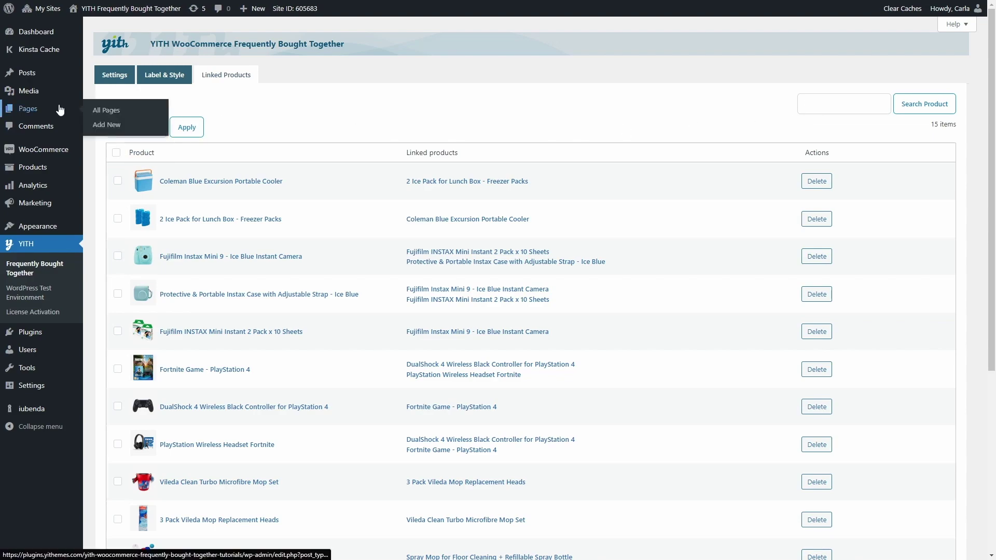
left_click(98, 125)
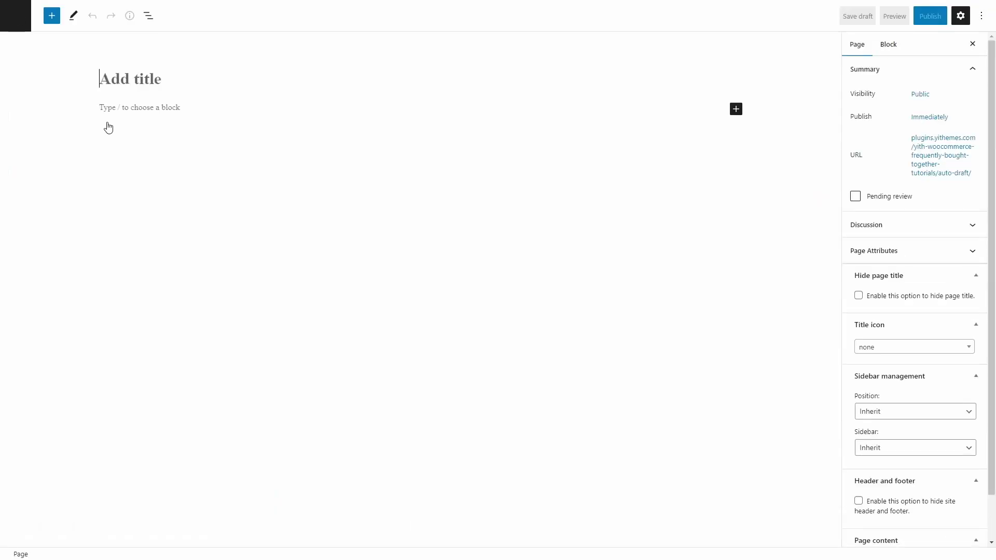
type("Test")
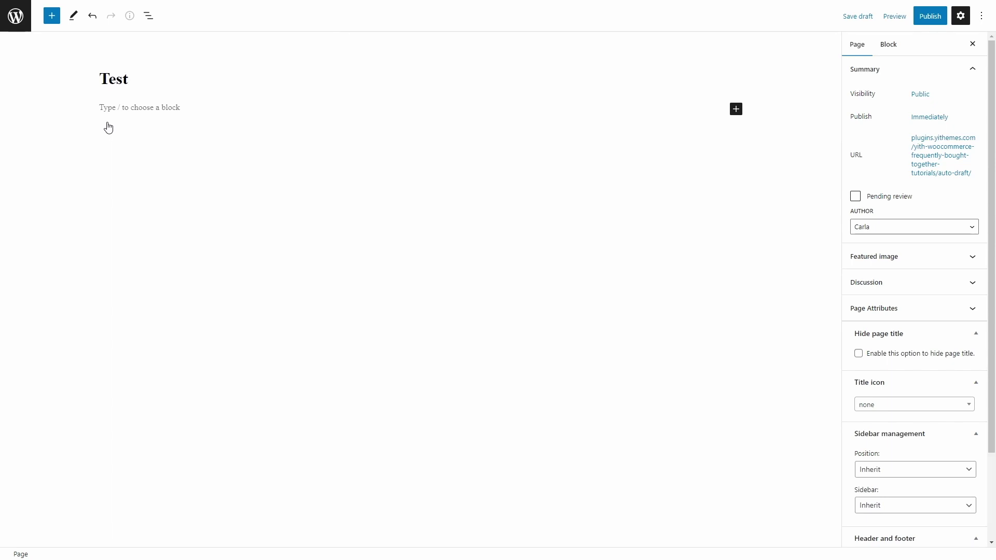
- Add a Shortcode block with [ywfbt_form product_id="461"], then remove that block again
left_click(735, 109)
type("sho")
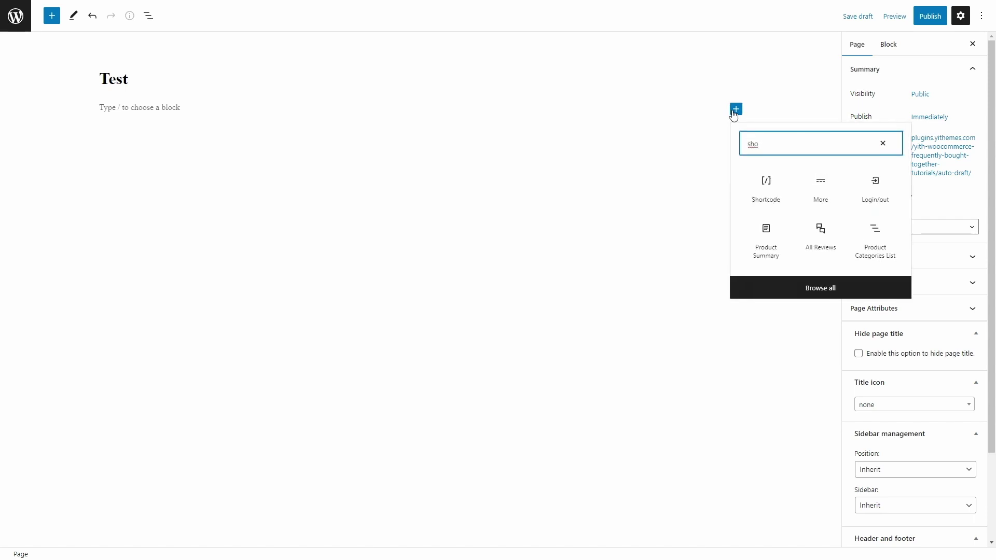
left_click(773, 191)
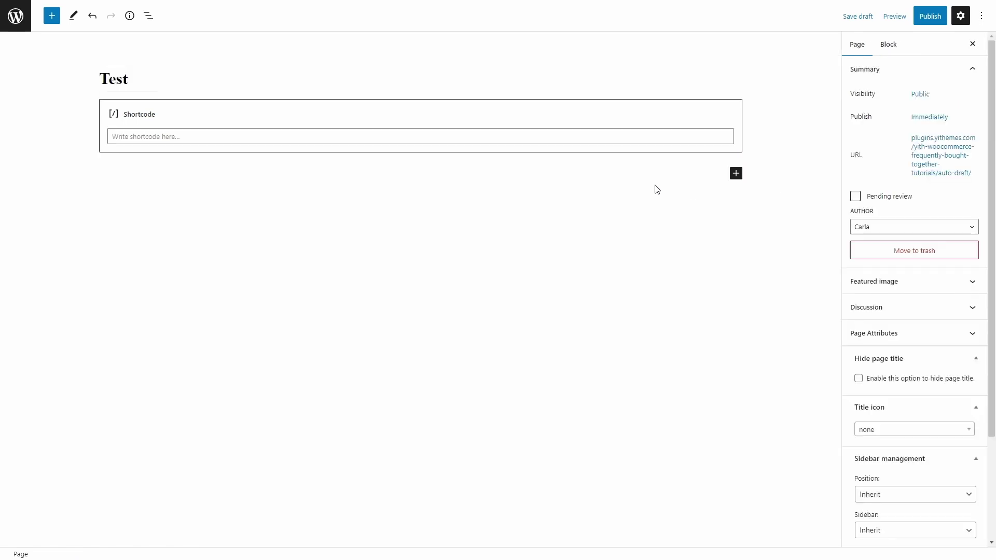
left_click(694, 192)
left_click(239, 131)
type("[ywfbt_form product_id=\"\"]")
key("Left")
key("Left")
type("461")
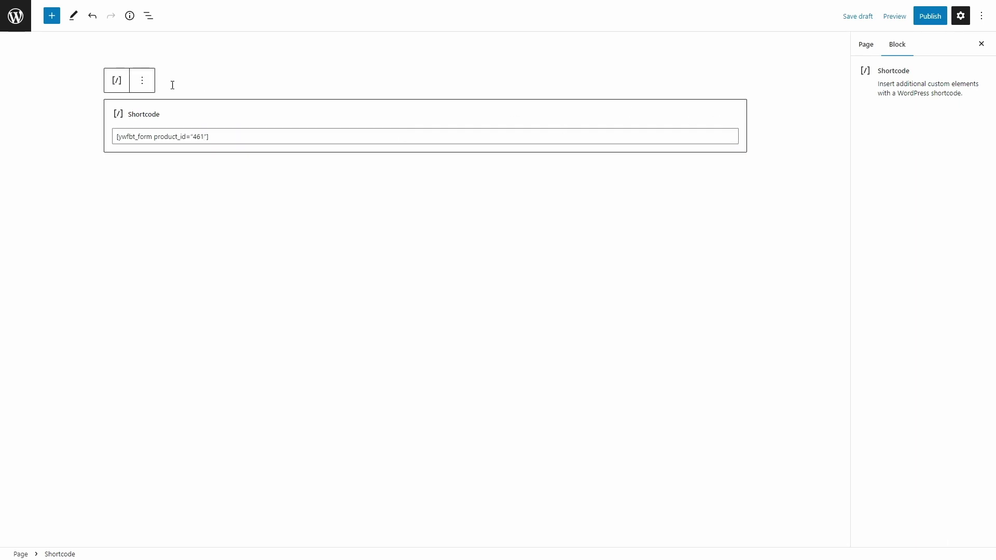
left_click(142, 81)
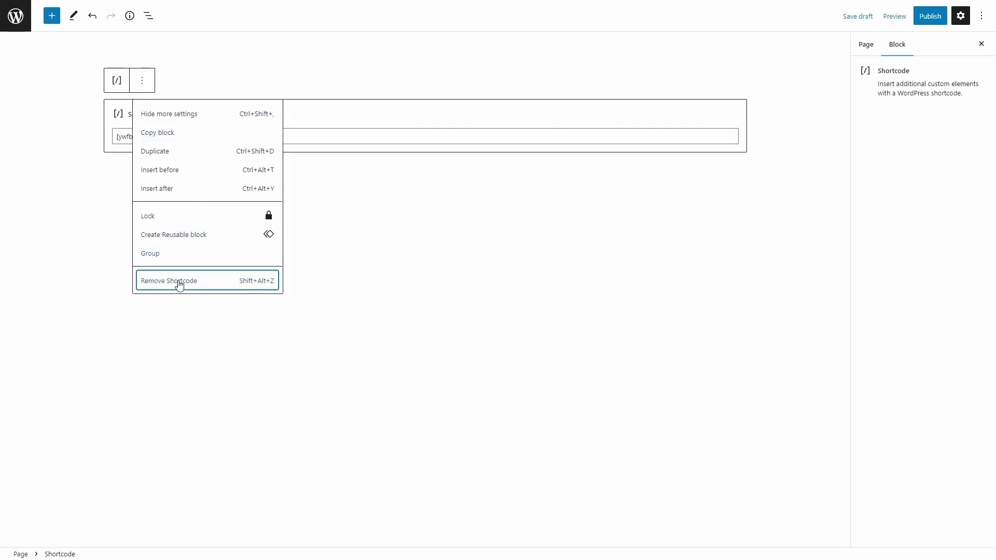
left_click(180, 281)
- Insert a Frequently Bought Form block found by searching 'freq', leaving its product ID blank
left_click(740, 105)
type("freq")
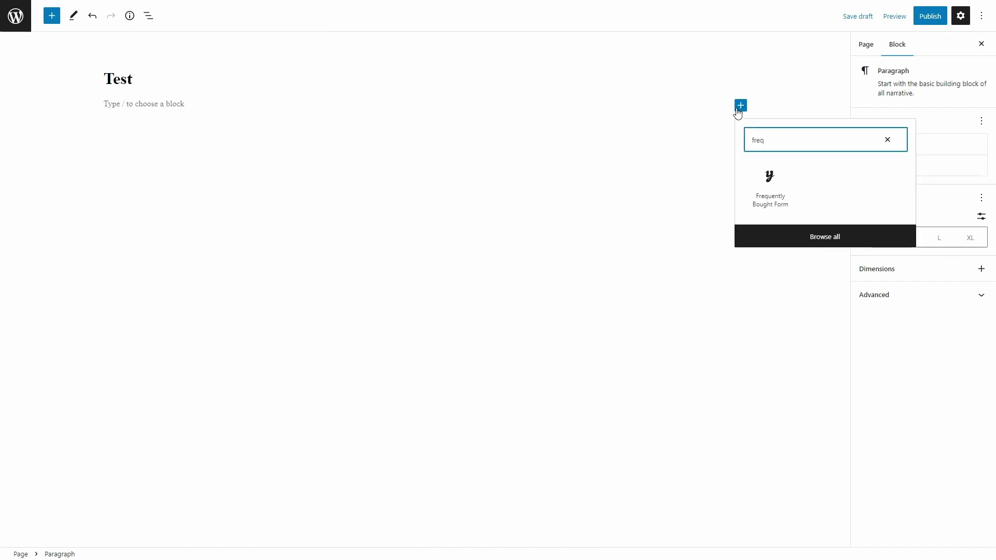
left_click(768, 196)
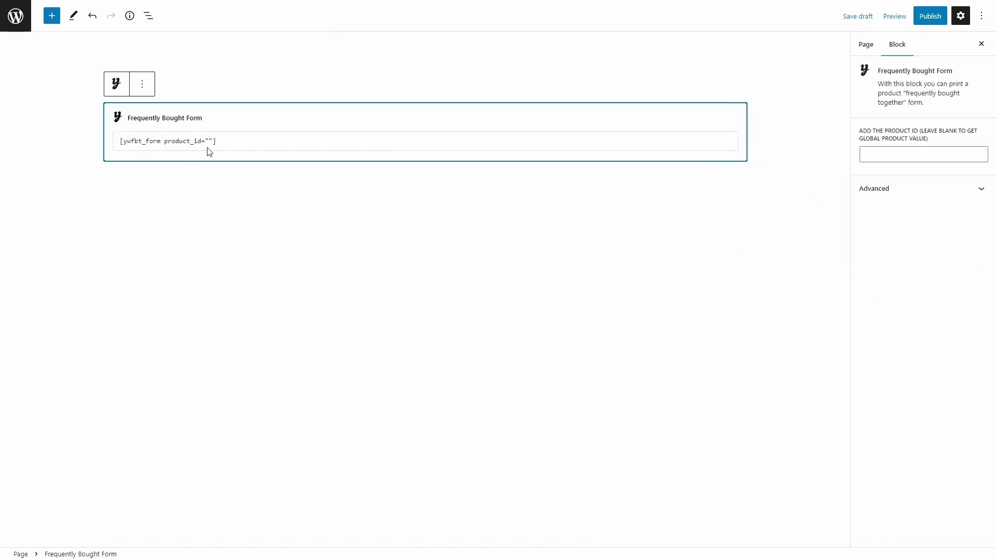